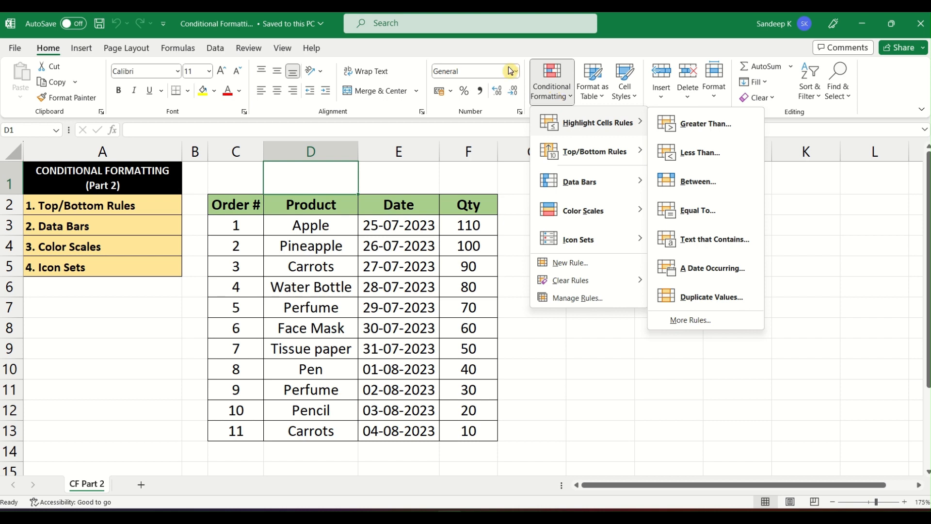
Go through the four conditional formatting topics listed in cells A2 to A5.
click(500, 55)
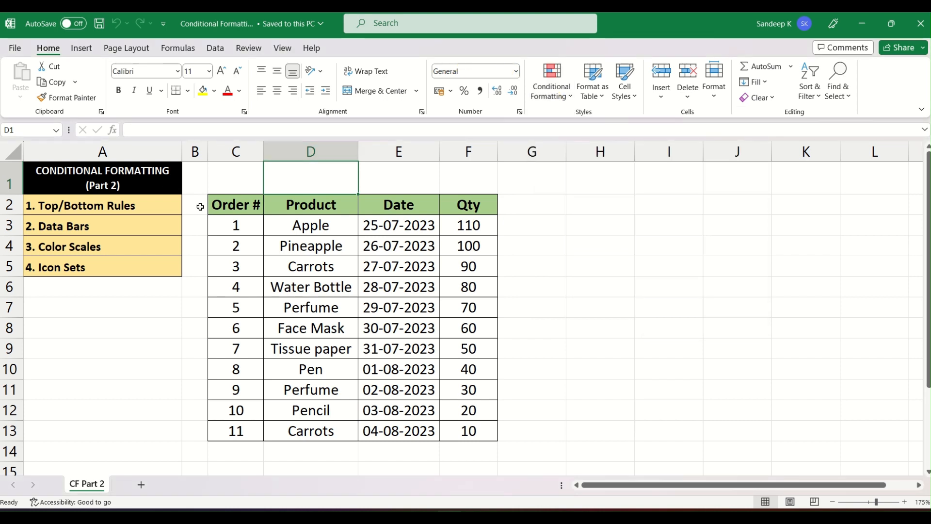
drag(42, 173, 187, 322)
click(104, 207)
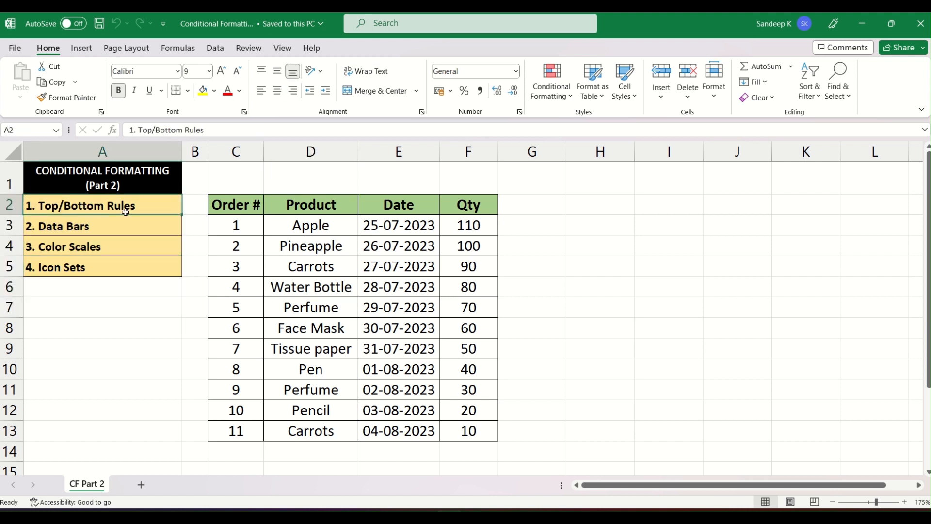
click(110, 228)
click(91, 249)
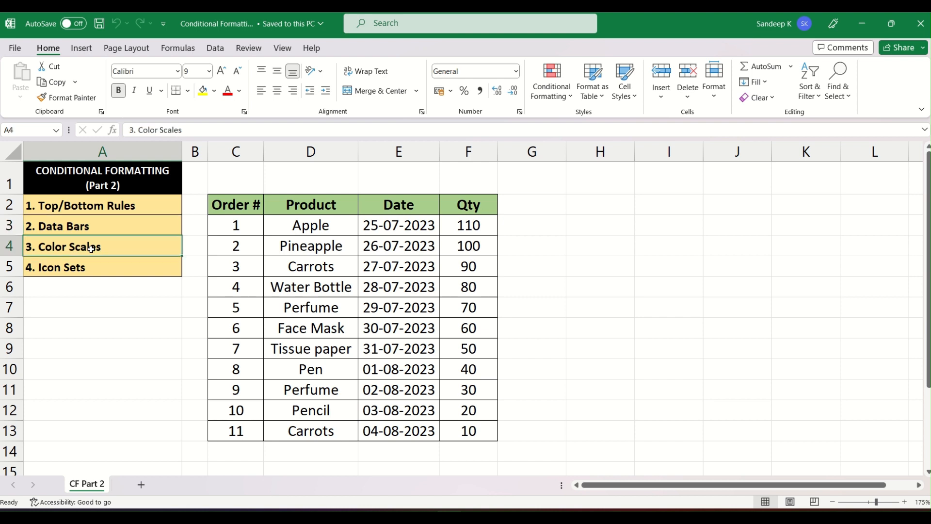
click(90, 266)
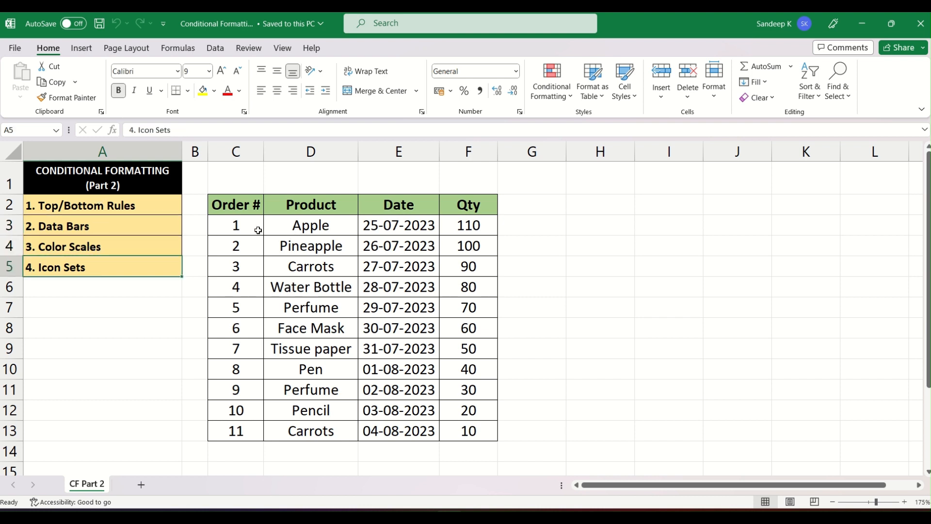
Select the Qty values in F3:F13 and open the Top 10 Items conditional formatting rule for them.
drag(469, 226, 471, 438)
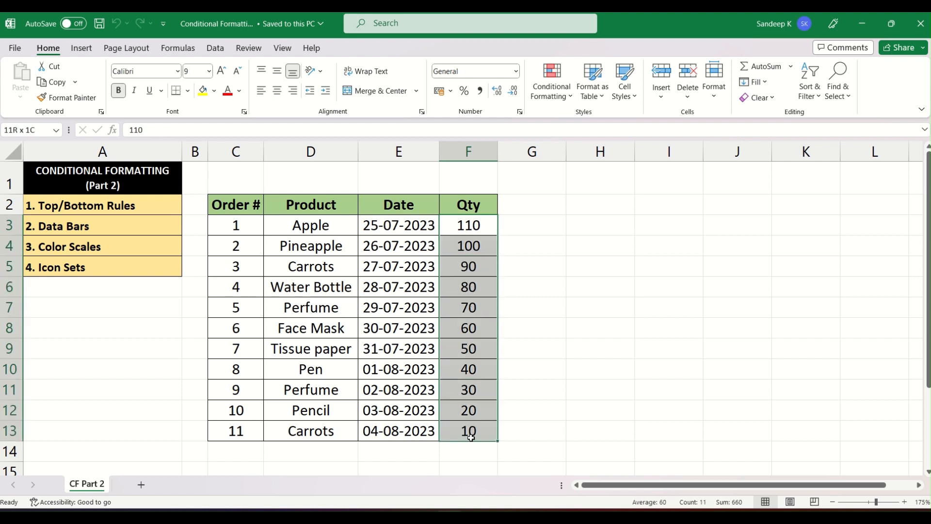
click(468, 228)
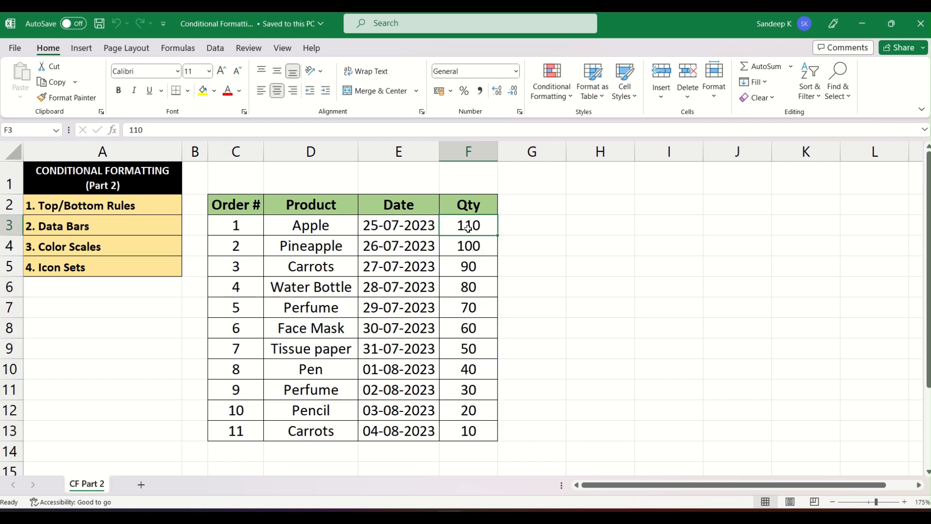
drag(468, 227, 469, 426)
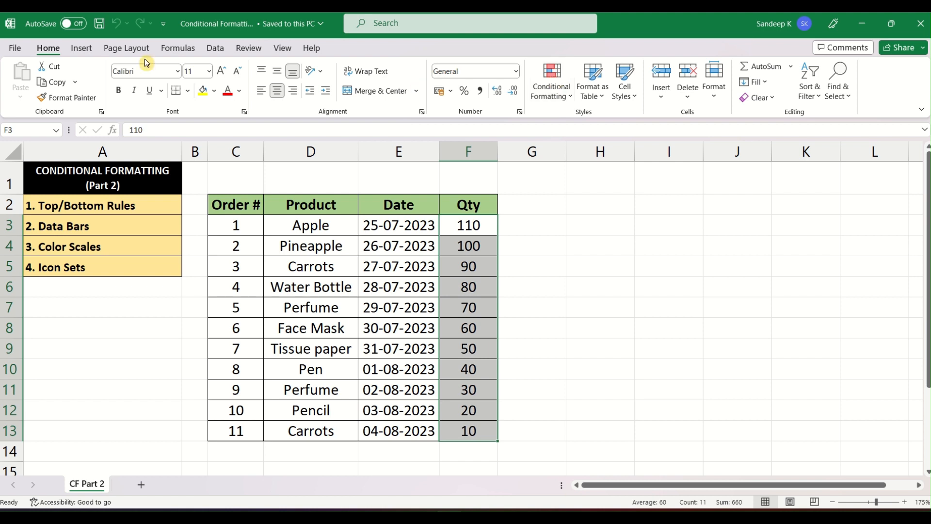
click(568, 91)
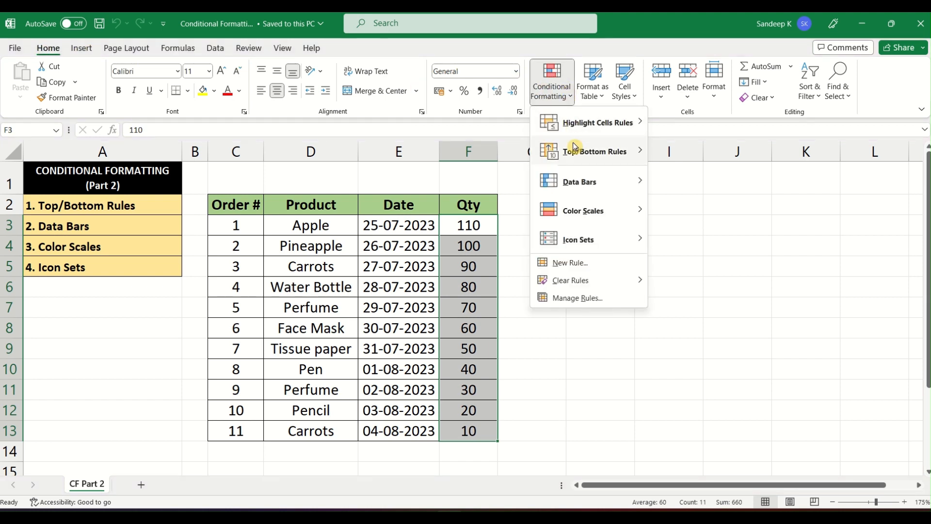
mouse_move(573, 154)
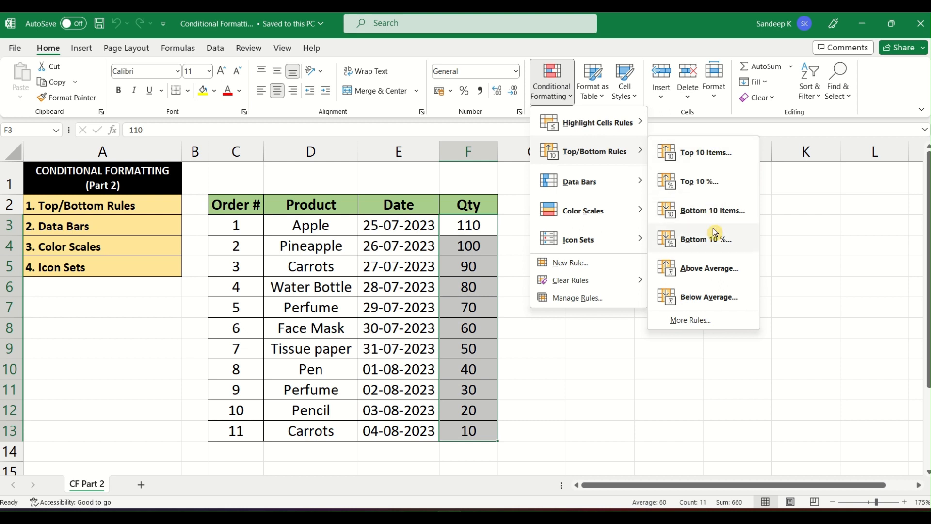
click(703, 154)
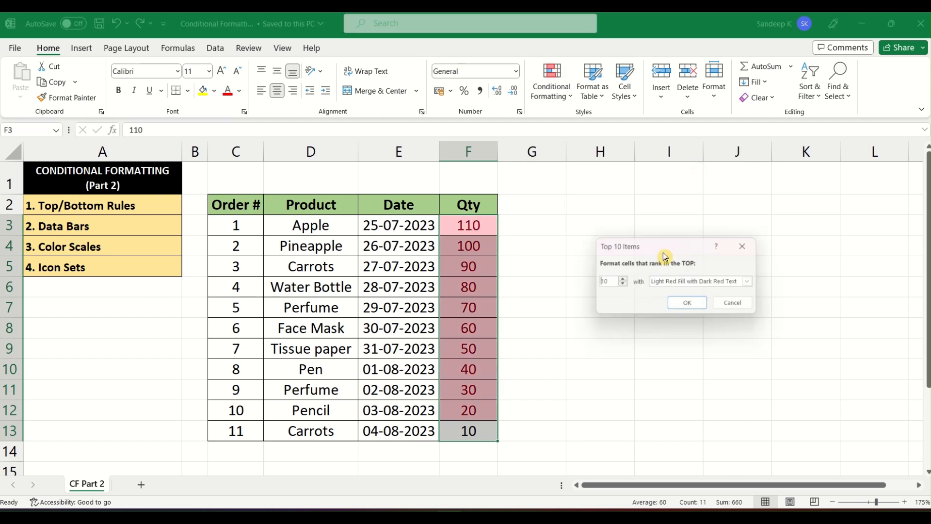
drag(667, 244, 621, 225)
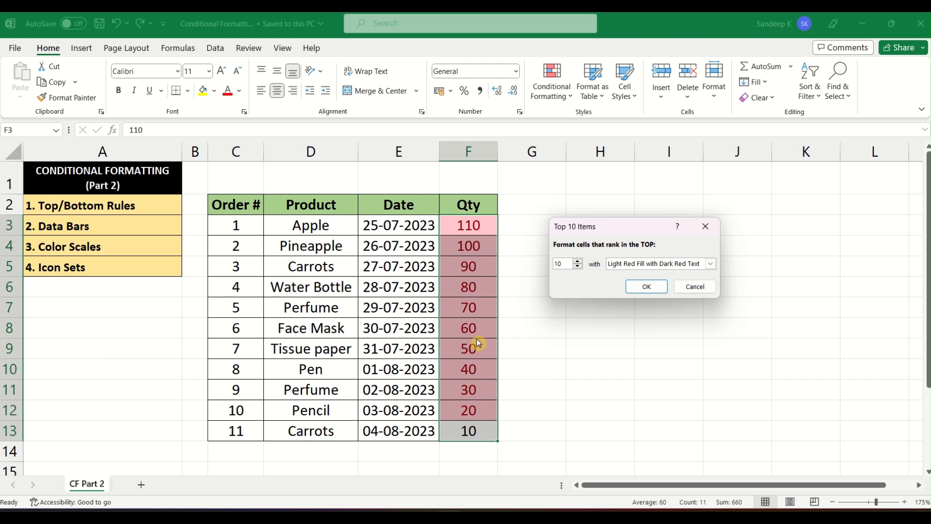
Preview the yellow and green fill formats for the Top 10 Items rule and return to Light Red Fill with Dark Red Text.
click(710, 263)
click(679, 283)
click(710, 263)
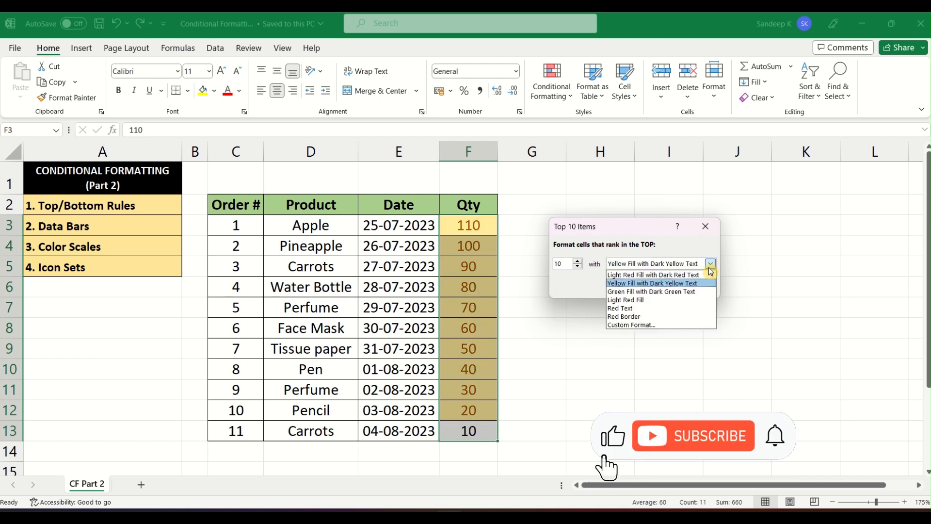
click(677, 284)
click(710, 263)
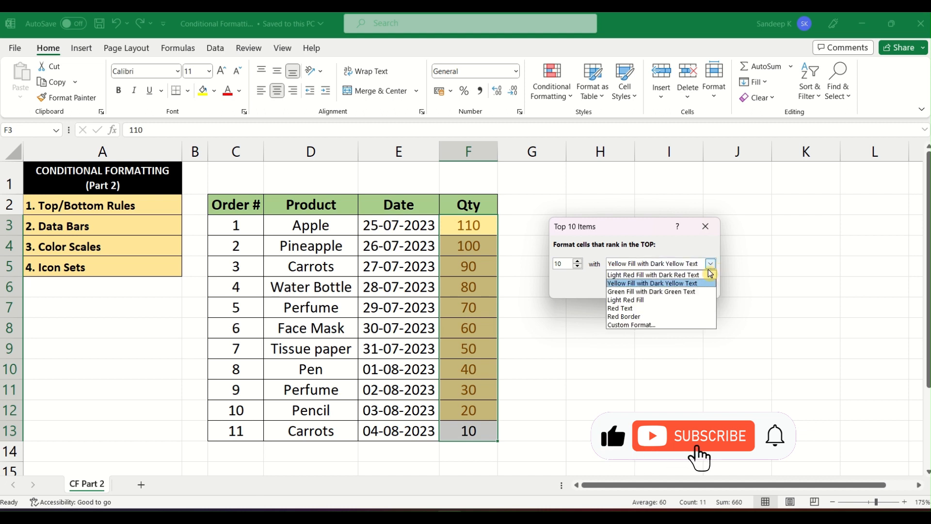
click(676, 291)
click(710, 264)
click(678, 273)
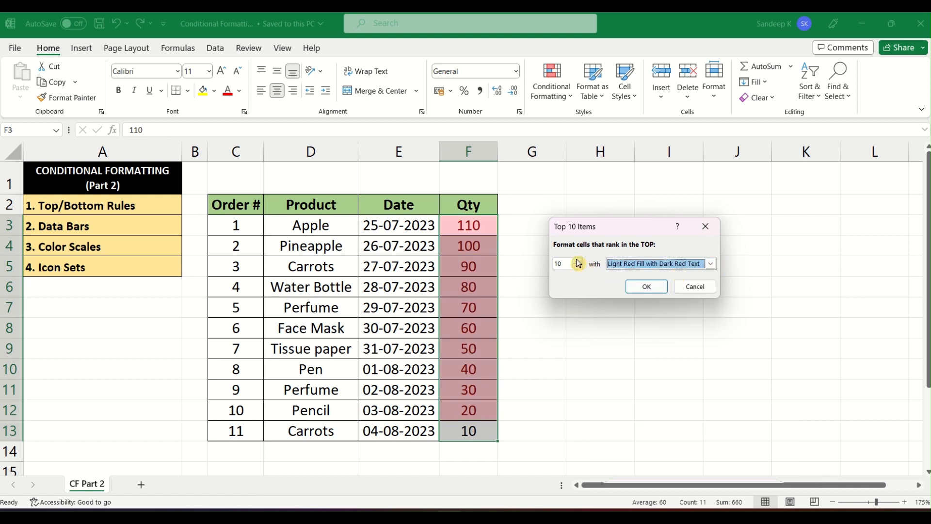
Lower the number of top-ranked Qty items to highlight to 3.
click(576, 266)
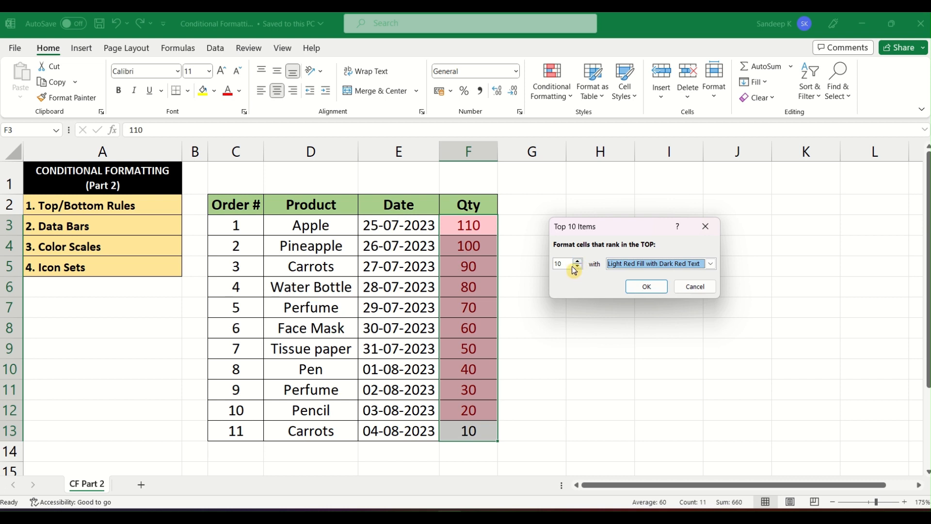
click(577, 268)
click(578, 268)
click(578, 267)
click(578, 267)
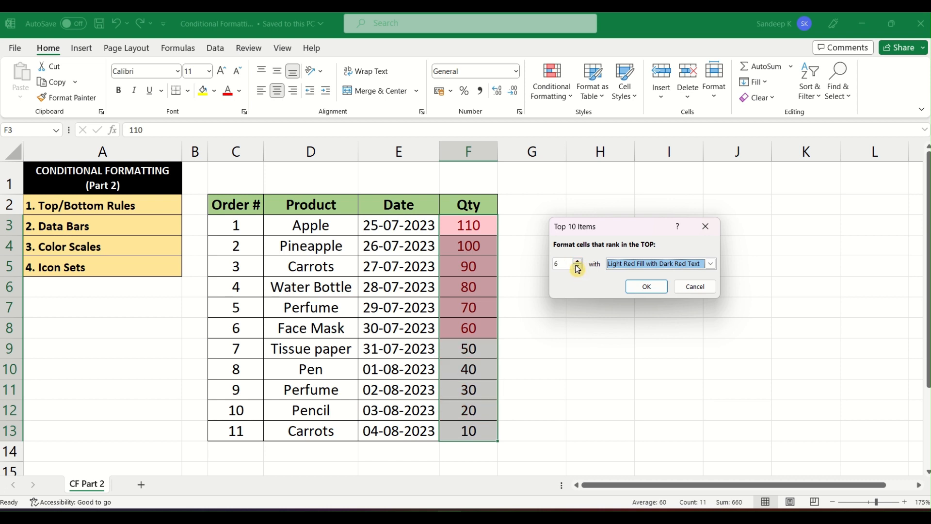
click(577, 268)
click(577, 267)
click(578, 267)
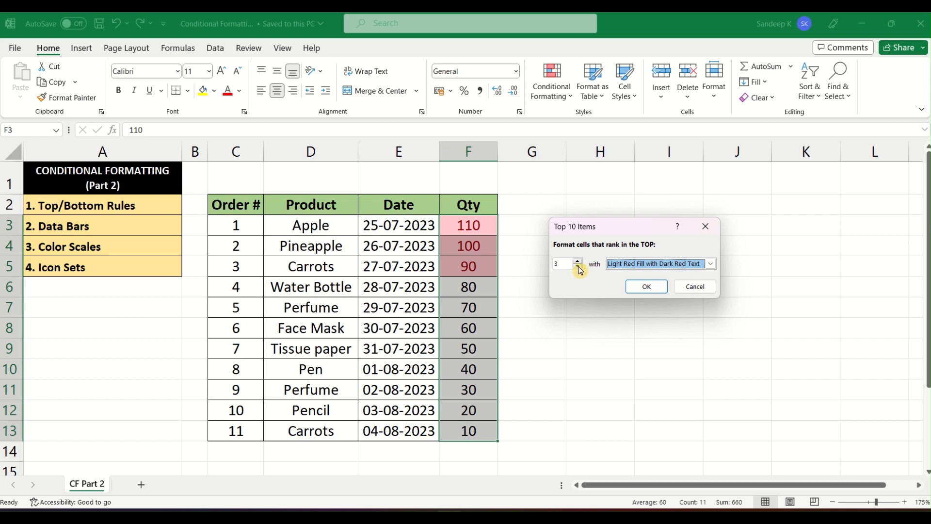
Preview the top-items rule with counts of 6, 3 and 2, and dismiss it without applying.
click(578, 265)
click(579, 265)
click(578, 265)
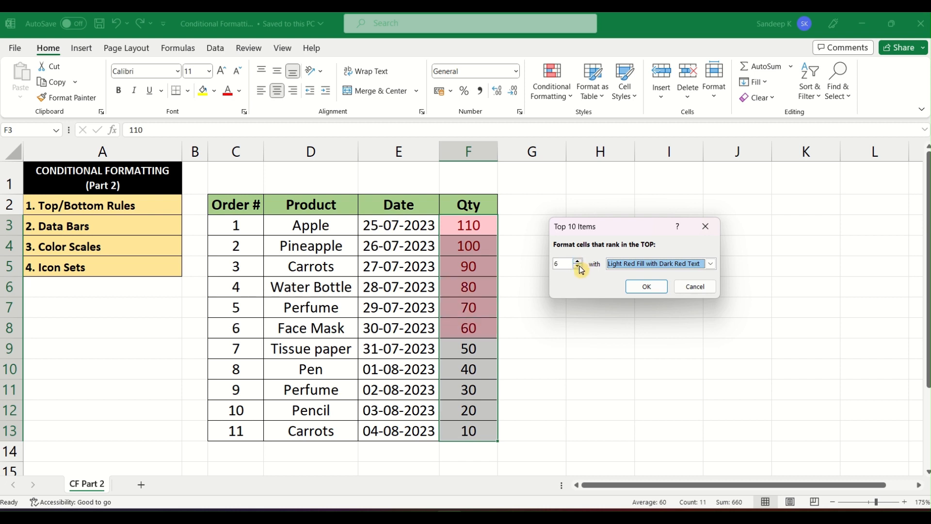
click(578, 267)
click(578, 267)
click(578, 268)
click(573, 264)
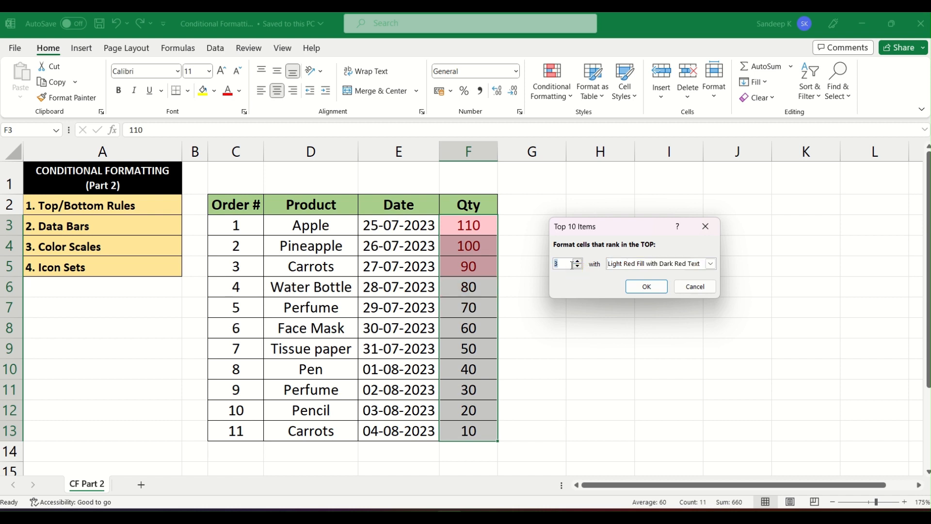
text(2)
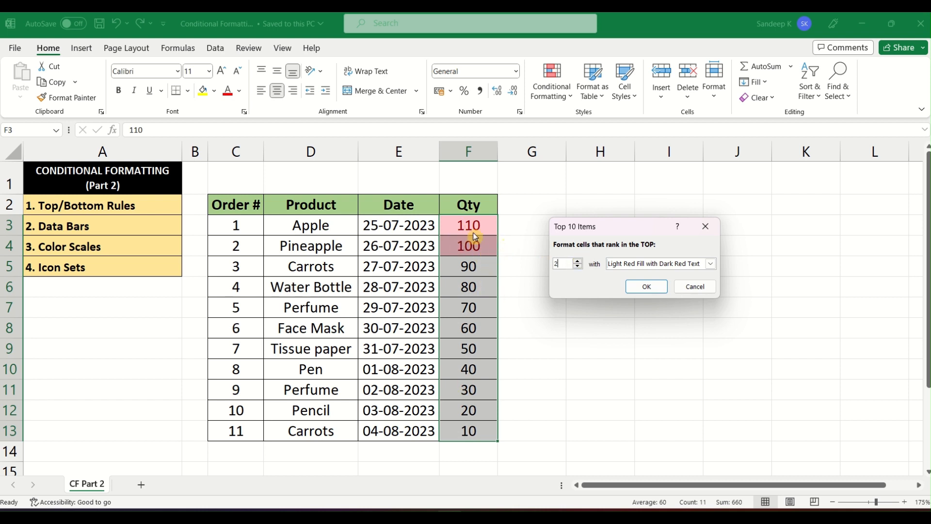
click(707, 290)
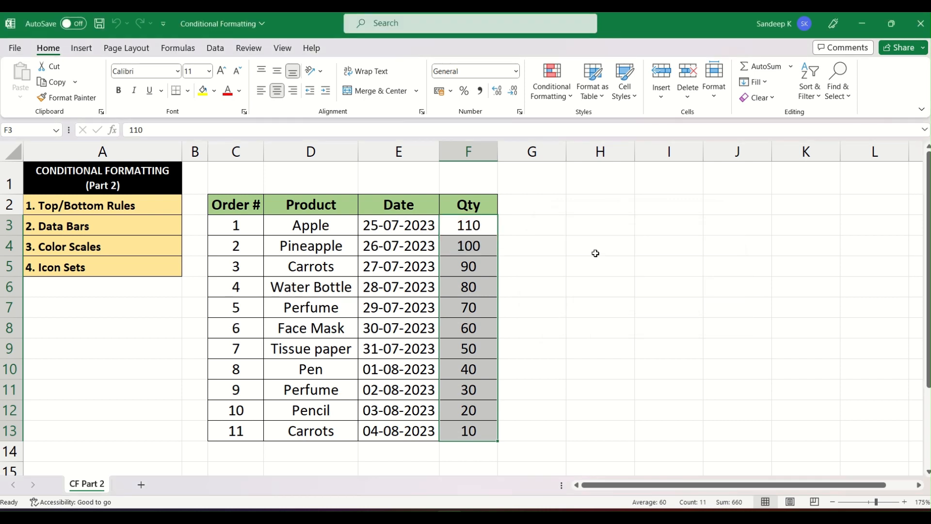
Preview a Bottom 10 Items rule on the Qty values with the count set to 5, and dismiss it without applying.
click(554, 89)
mouse_move(572, 150)
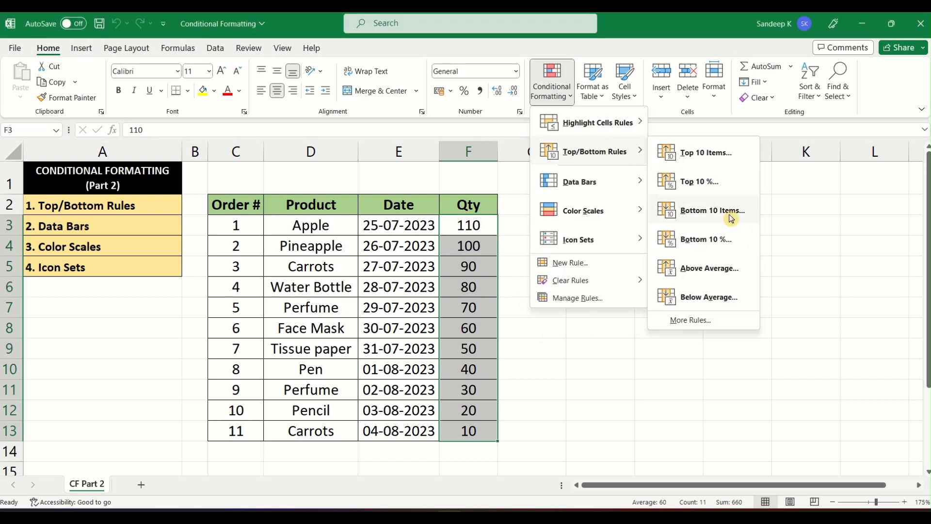
click(716, 211)
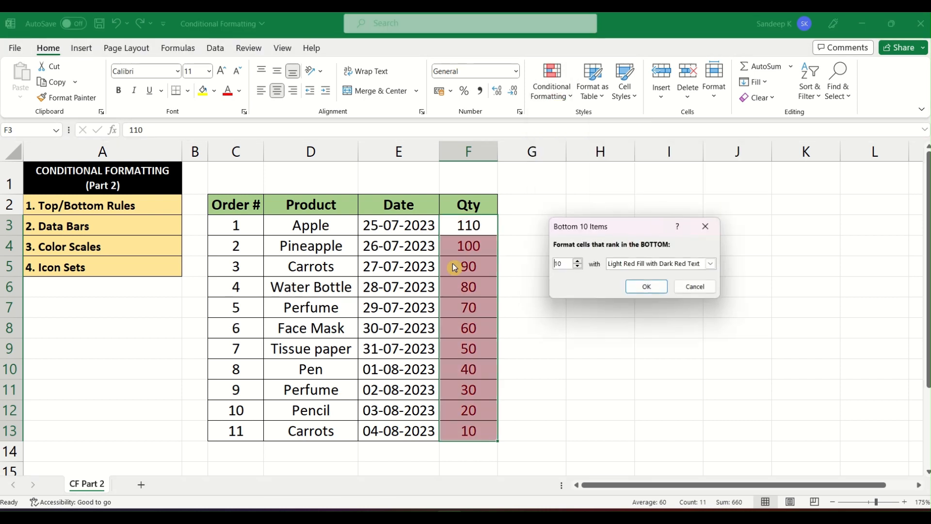
click(581, 270)
click(581, 270)
click(581, 270)
click(581, 270)
click(581, 269)
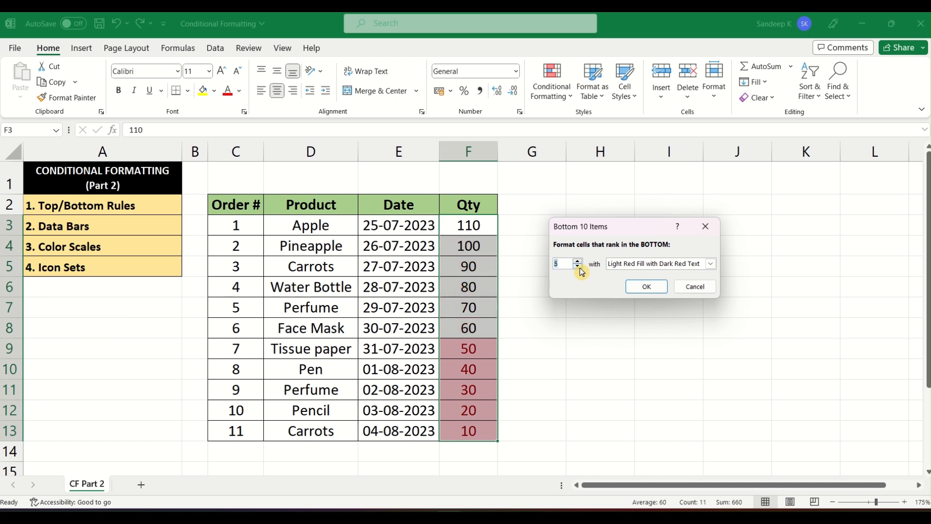
click(581, 269)
click(579, 262)
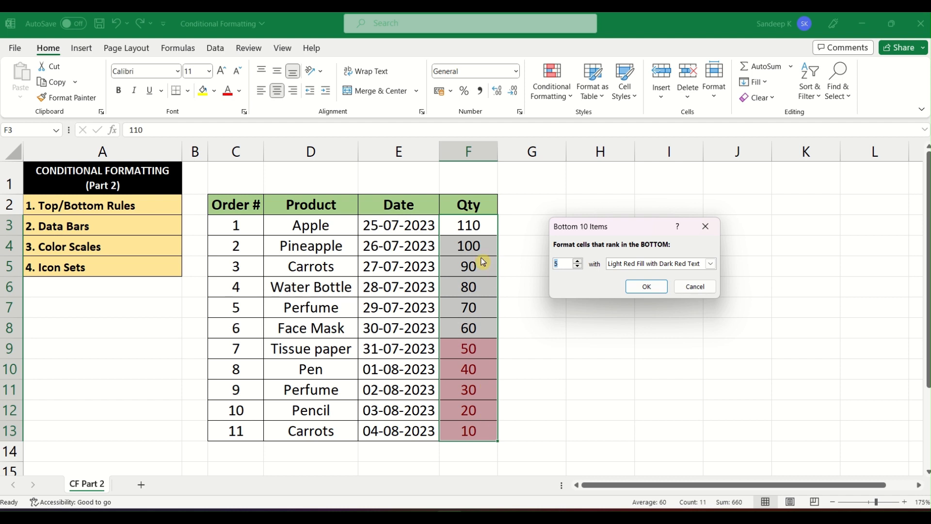
drag(594, 228, 584, 216)
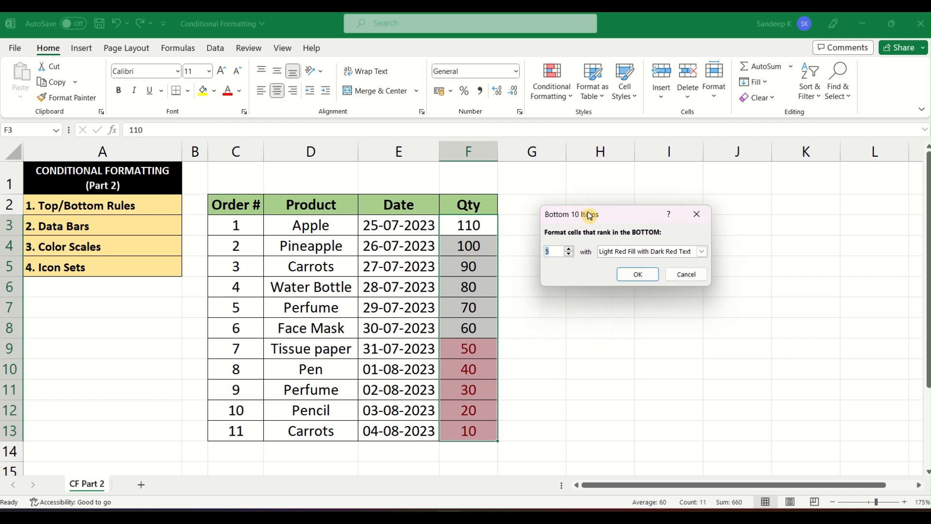
click(687, 274)
Preview a Top 10% rule on the Qty values with the percentage set to 50.
click(540, 80)
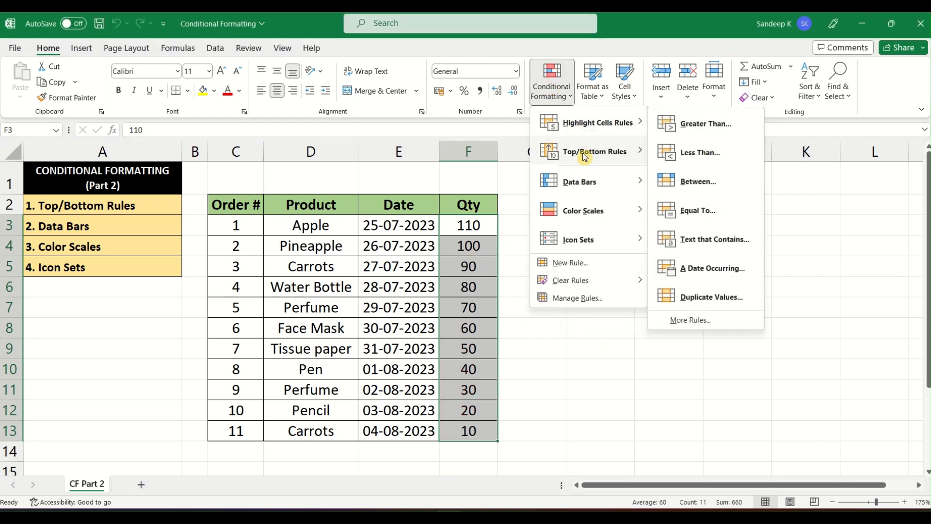
mouse_move(582, 153)
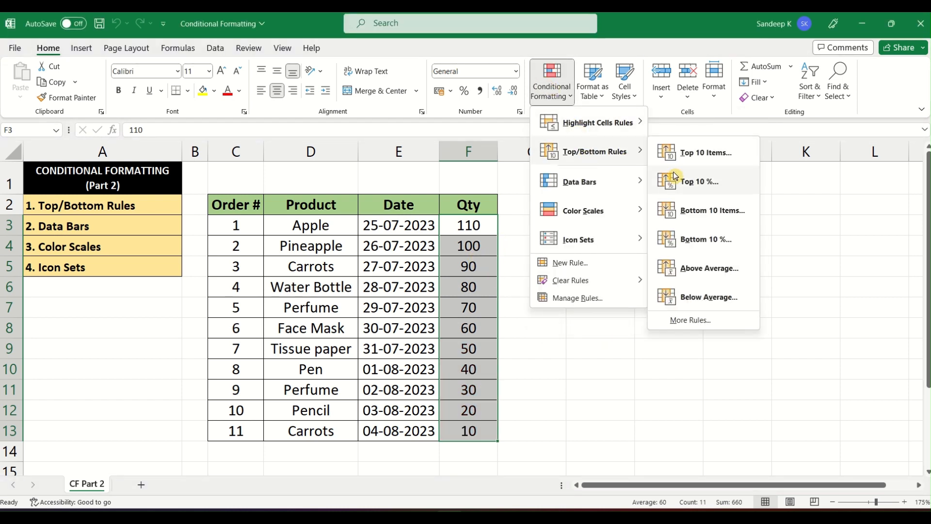
click(697, 186)
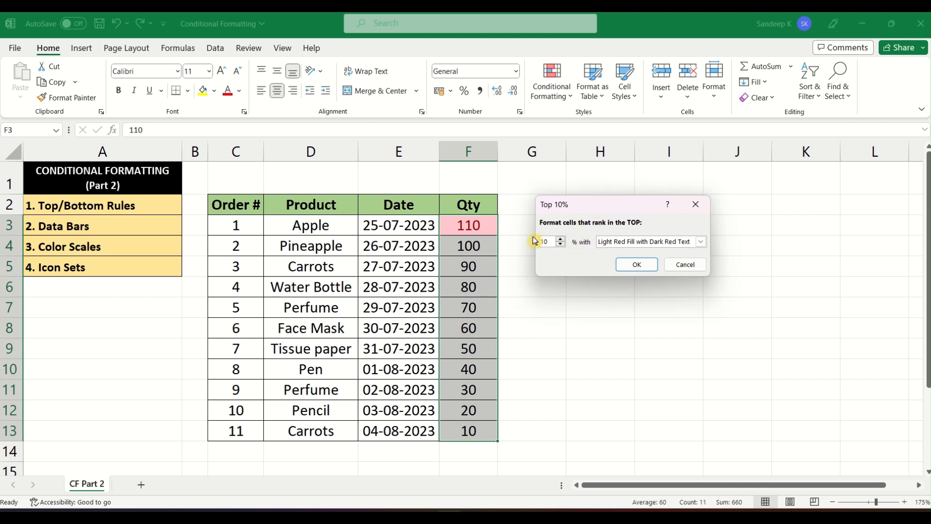
click(701, 241)
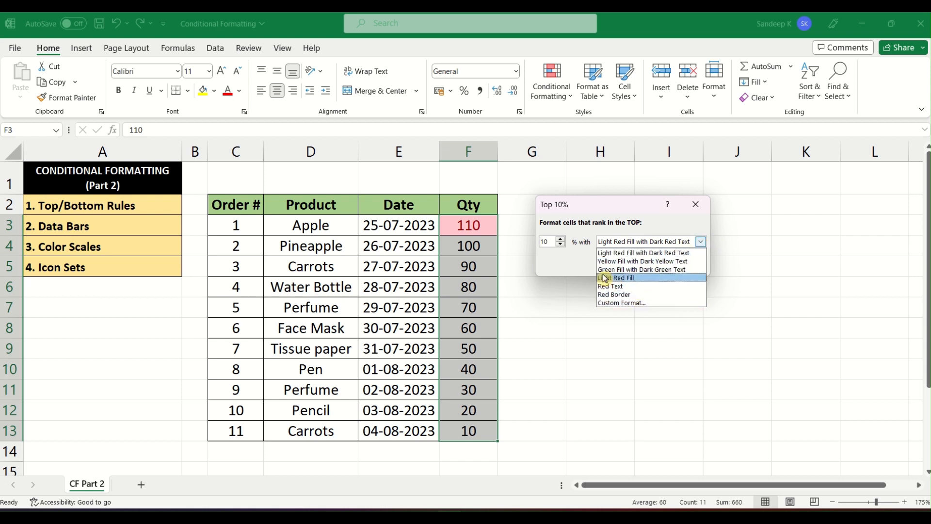
click(555, 254)
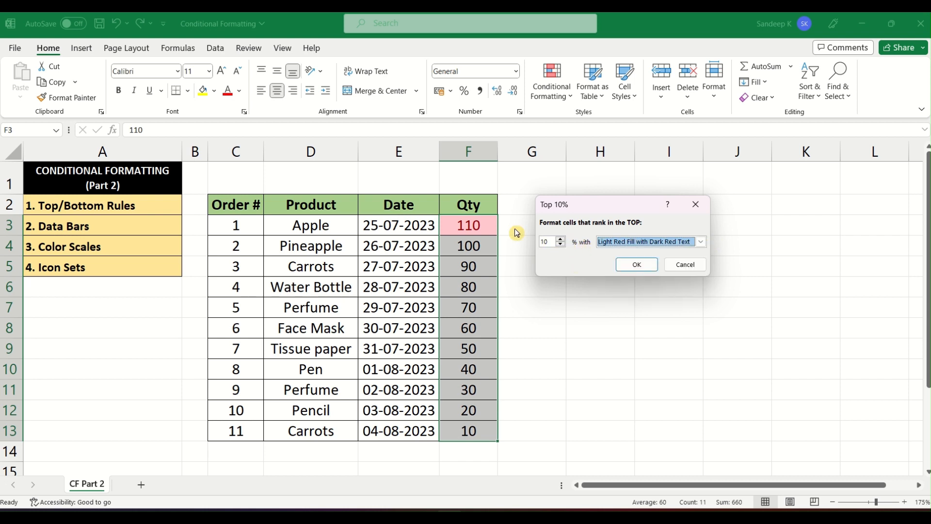
drag(553, 242, 540, 242)
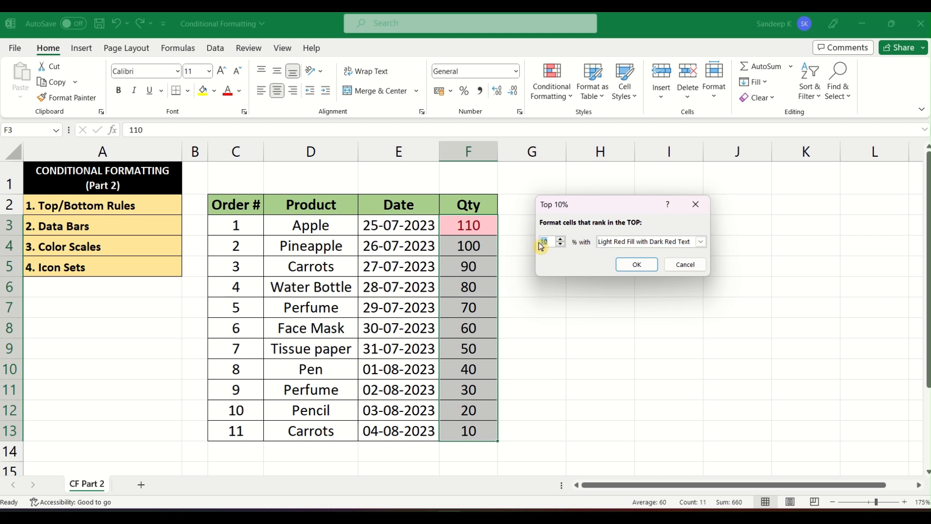
text(50)
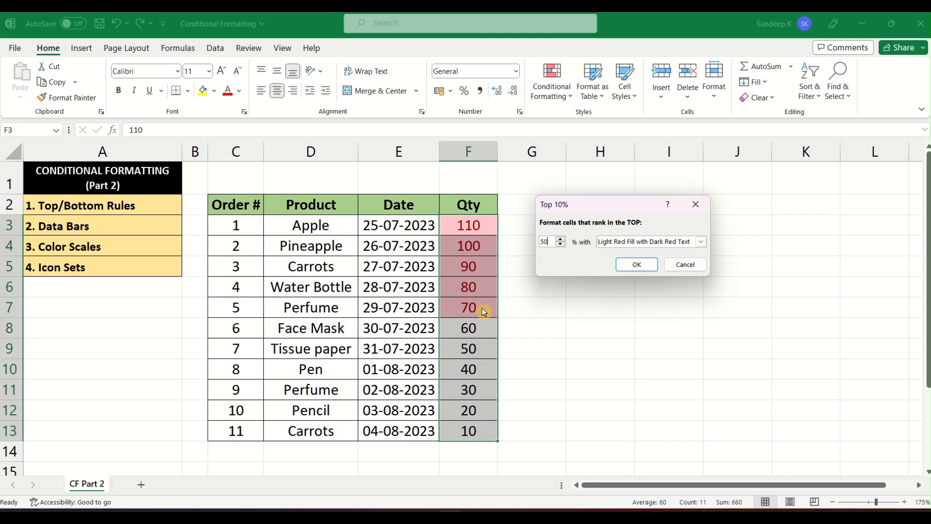
Set the top percentage to 55 to preview it, and dismiss the rule without applying.
click(551, 241)
text(55)
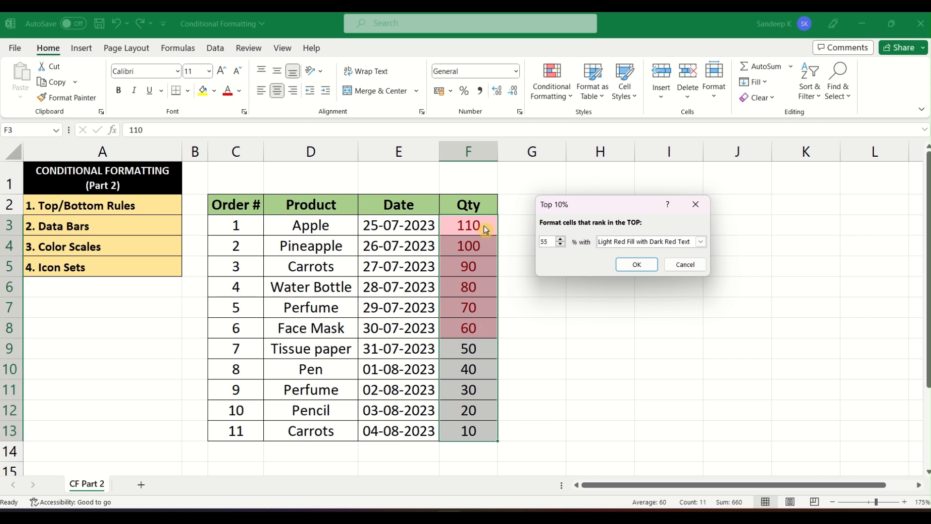
click(685, 264)
Preview an Above Average rule on the Qty values with Light Red Fill with Dark Red Text, and dismiss it without applying.
click(553, 92)
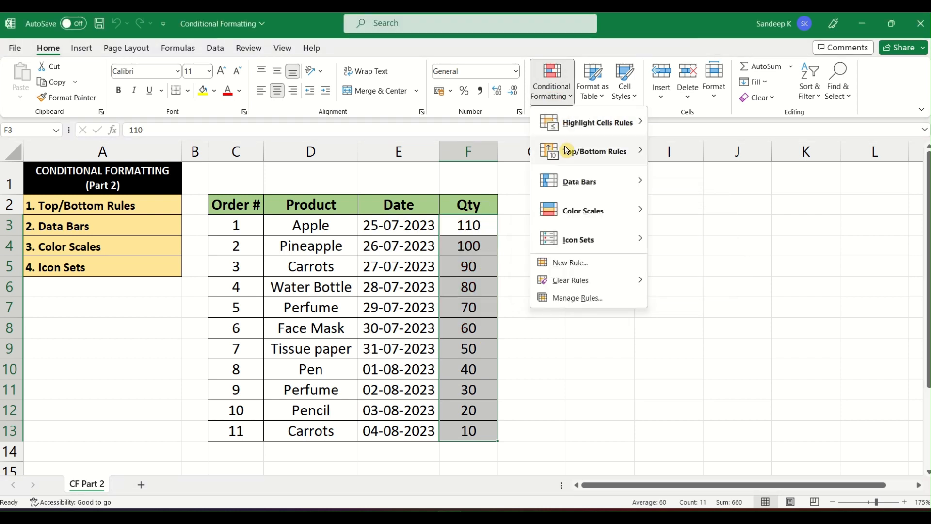
mouse_move(567, 150)
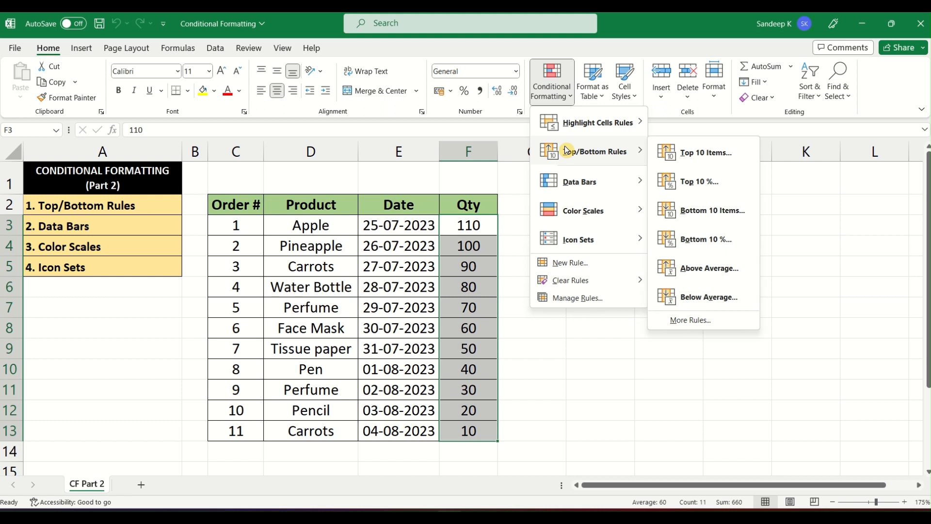
click(717, 271)
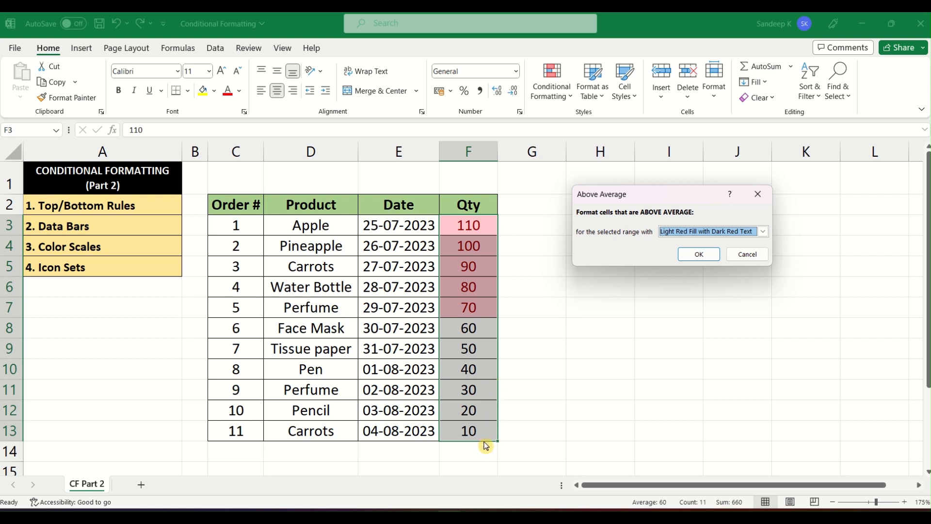
click(748, 254)
Select the Qty values in F3:F13 to check their average.
click(470, 231)
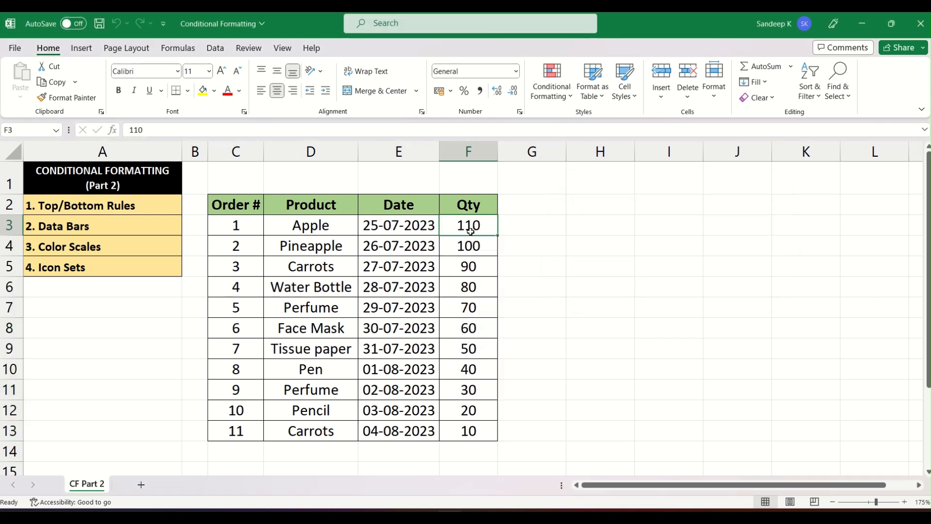
click(467, 285)
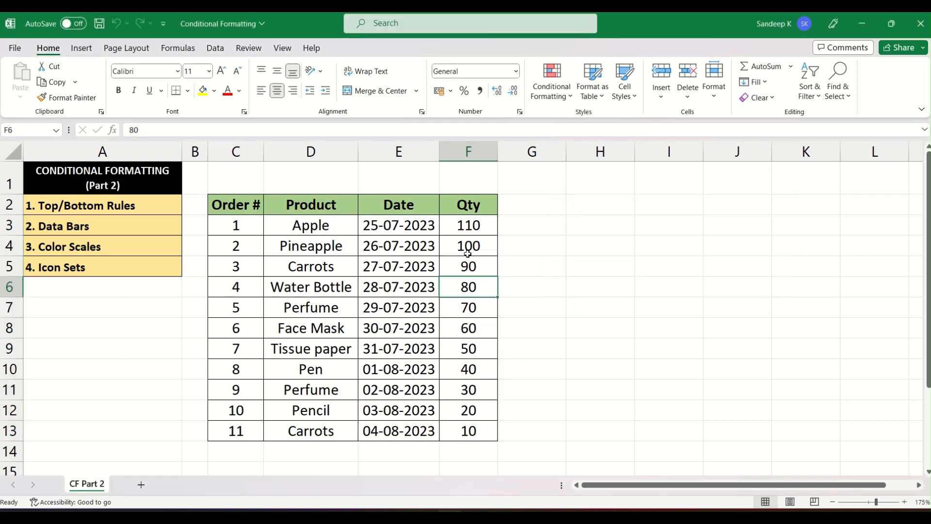
drag(468, 227, 478, 431)
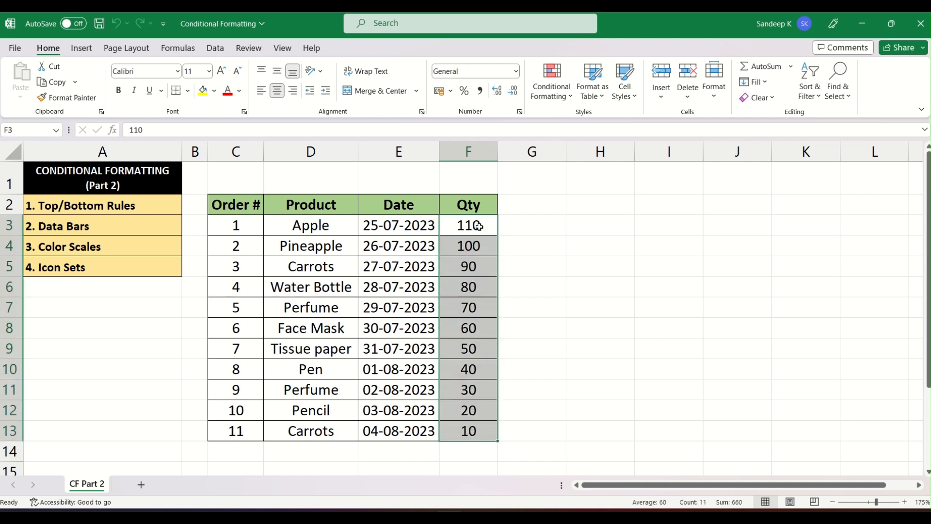
drag(478, 226, 474, 431)
drag(472, 232, 481, 426)
click(481, 427)
drag(478, 224, 482, 427)
Preview the Above Average rule again on F3:F13 to compare the highlighted cells with the average, and dismiss it without applying.
click(548, 97)
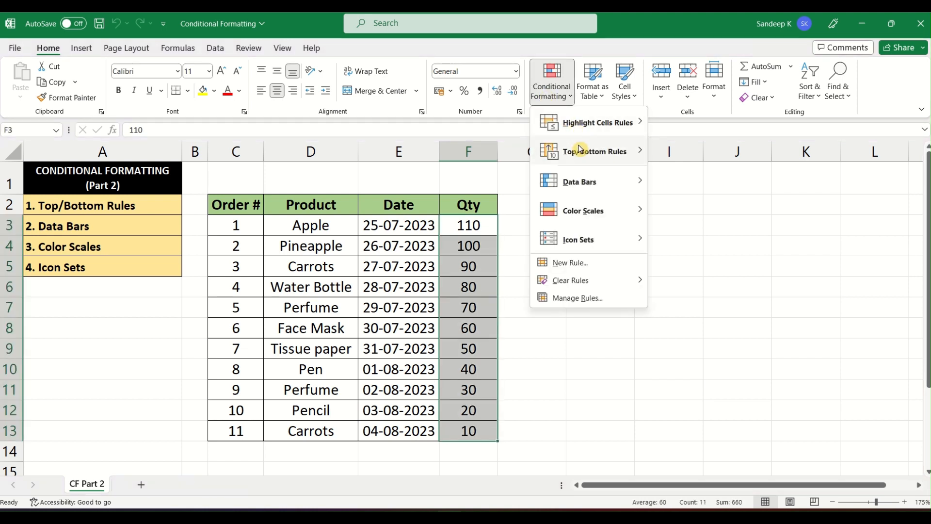
mouse_move(582, 152)
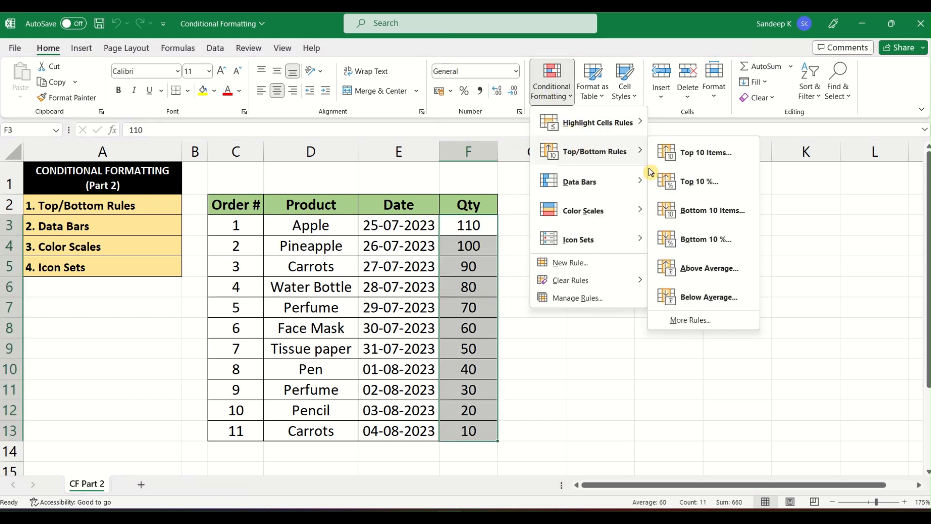
click(701, 276)
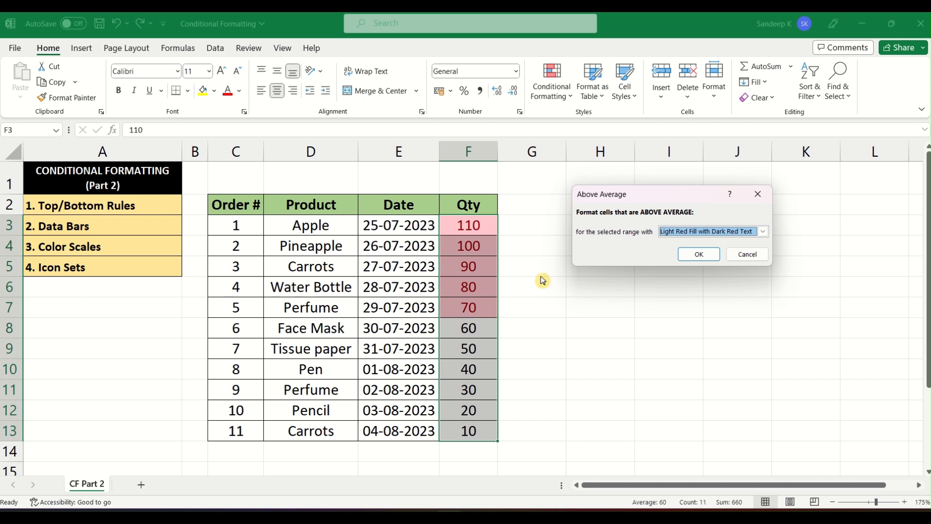
click(767, 258)
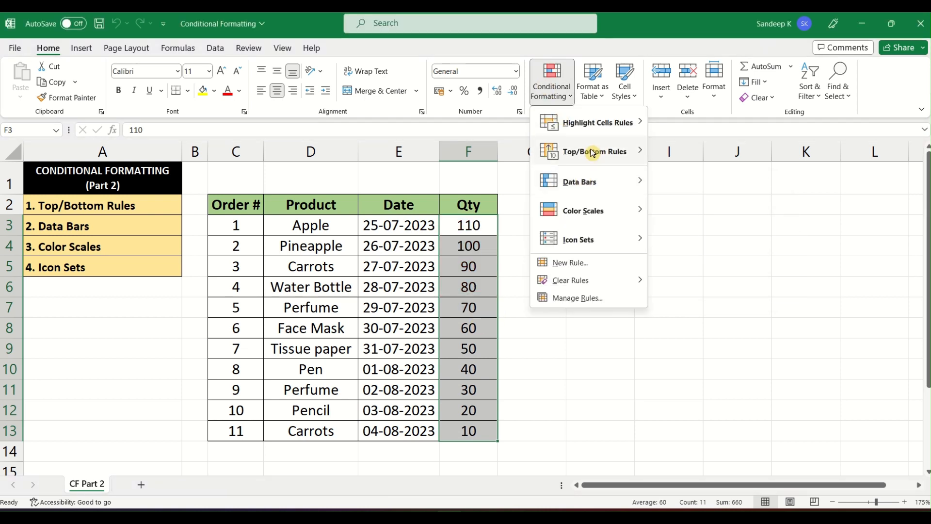
Preview a Below Average rule on the Qty values with Light Red Fill with Dark Red Text, and dismiss it without applying.
mouse_move(607, 152)
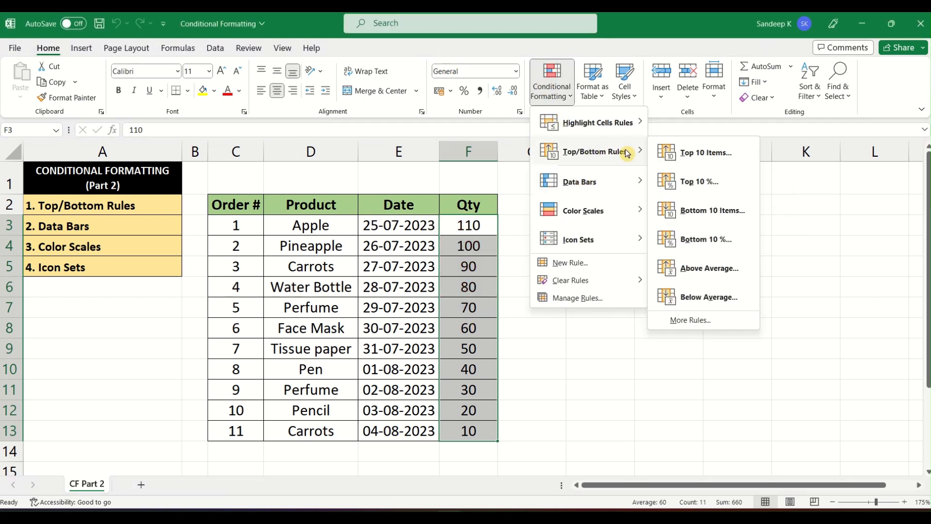
click(707, 302)
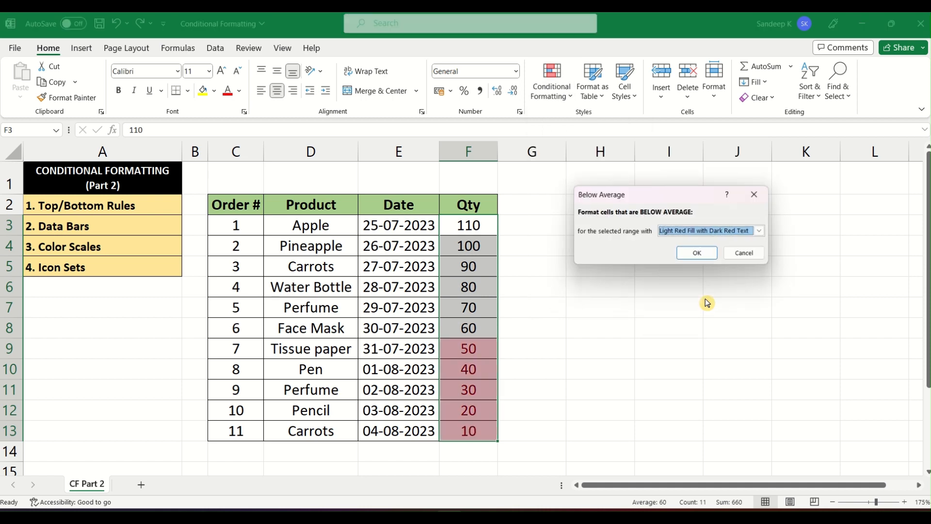
click(754, 256)
click(475, 259)
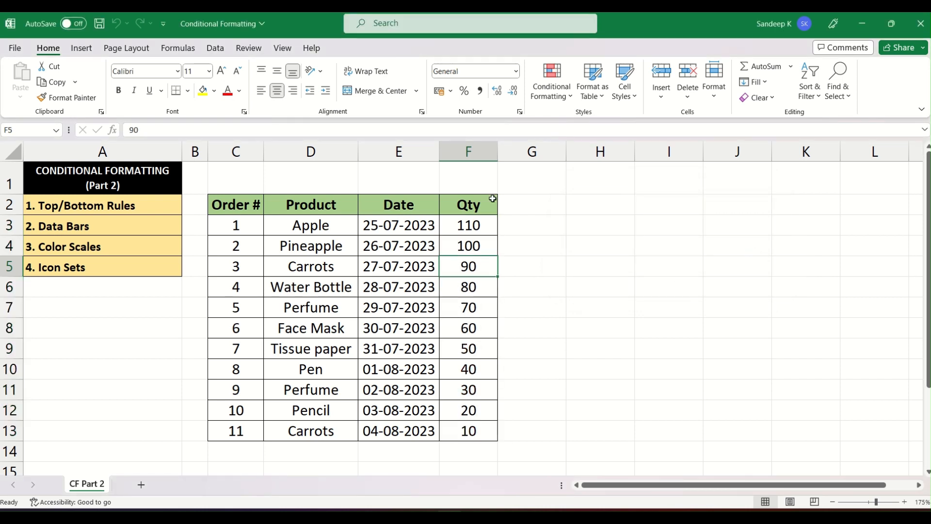
Select the Qty values in F3:F13 and preview data bars on them, including the solid-fill Blue Data Bar.
click(551, 84)
mouse_move(579, 190)
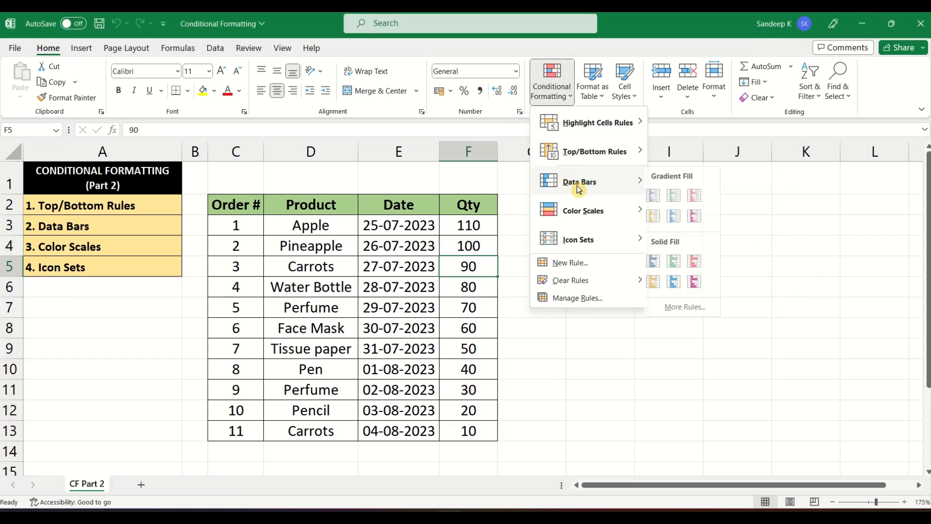
drag(478, 226, 476, 432)
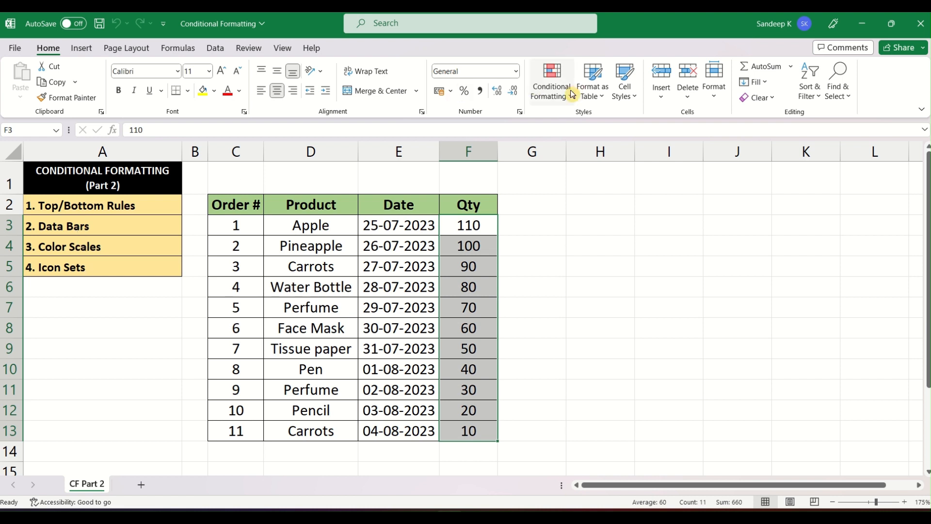
click(551, 91)
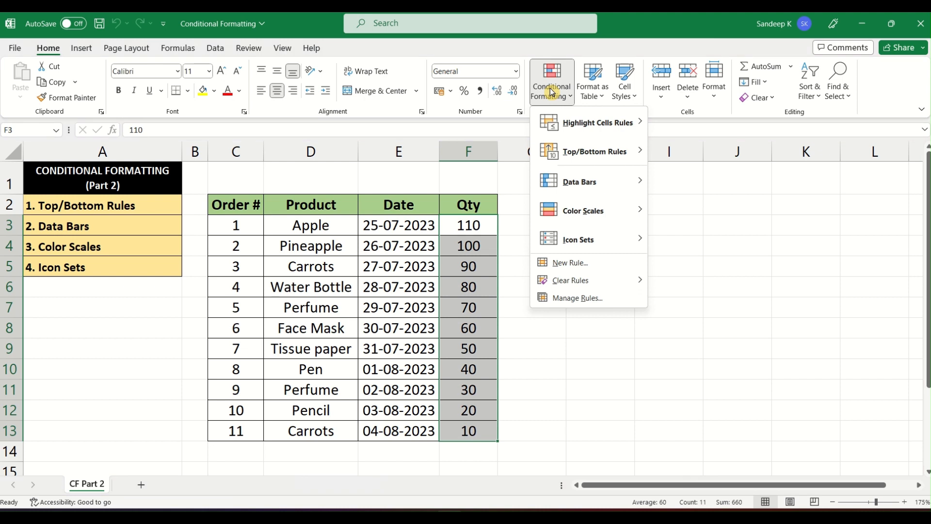
mouse_move(587, 186)
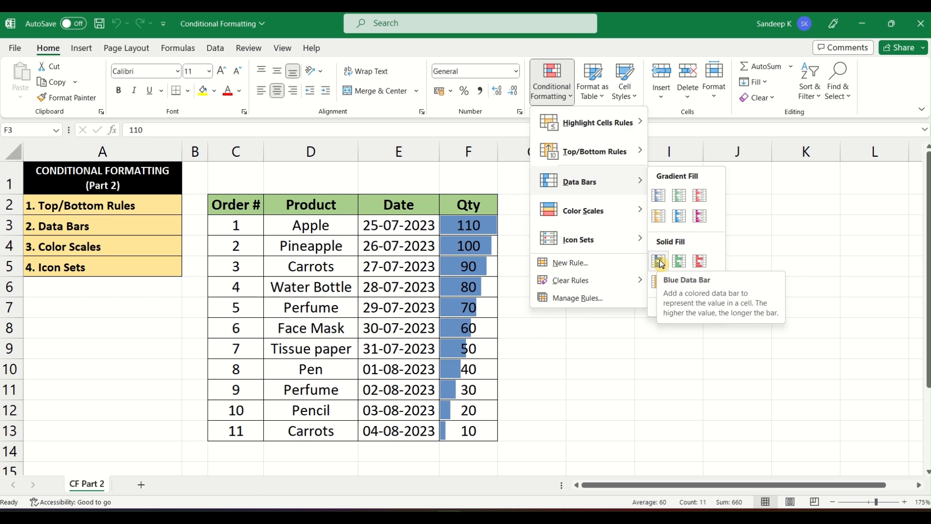
Look through the color scales and preview icon sets such as 4 Ratings on the Qty values without applying any.
mouse_move(592, 210)
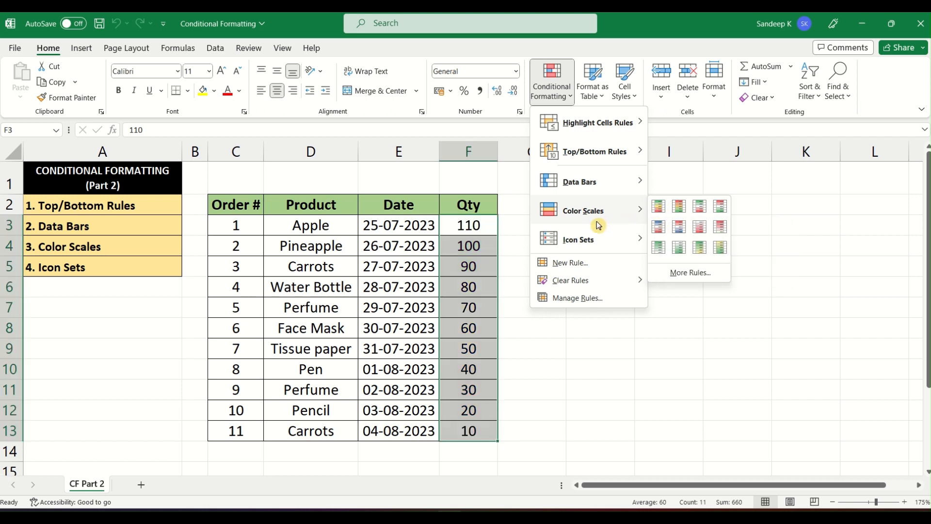
mouse_move(588, 241)
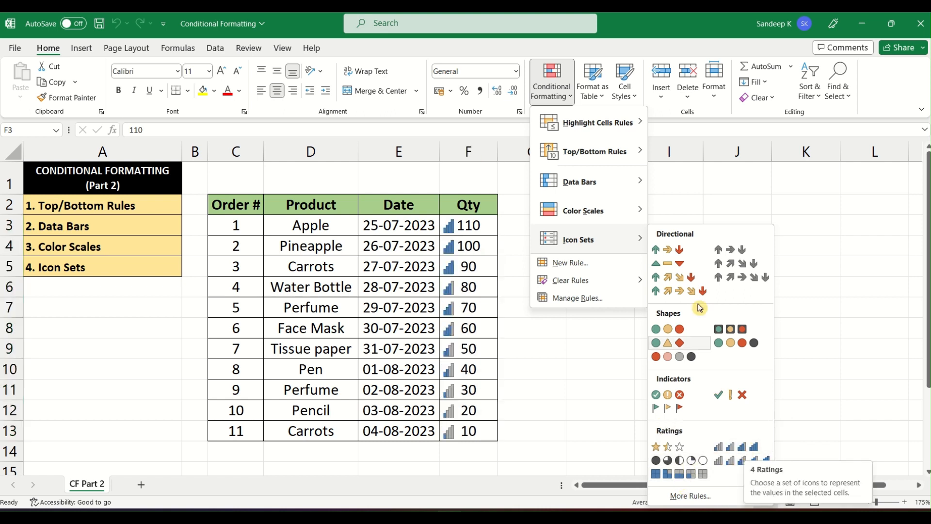
mouse_move(596, 153)
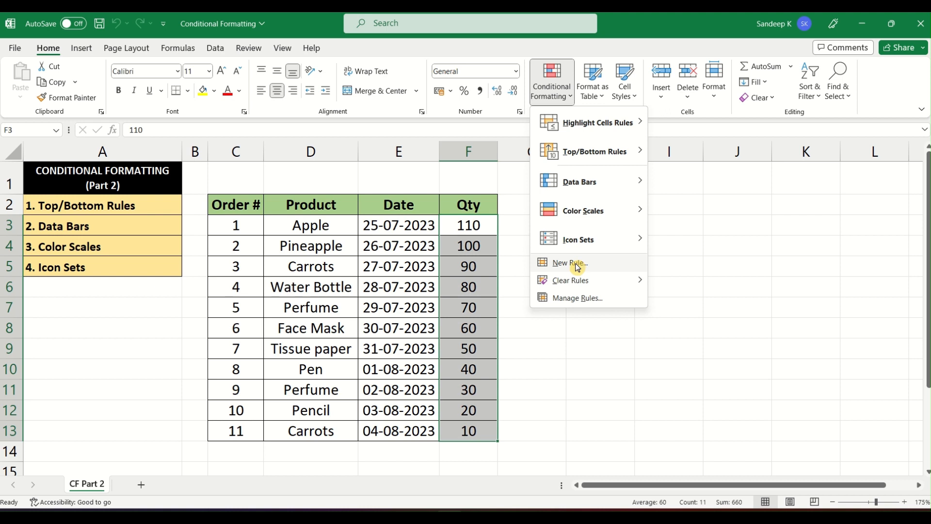
Examine the new-rule types for cell contents, top or bottom ranked values and above or below average, and cancel without creating a rule.
click(575, 263)
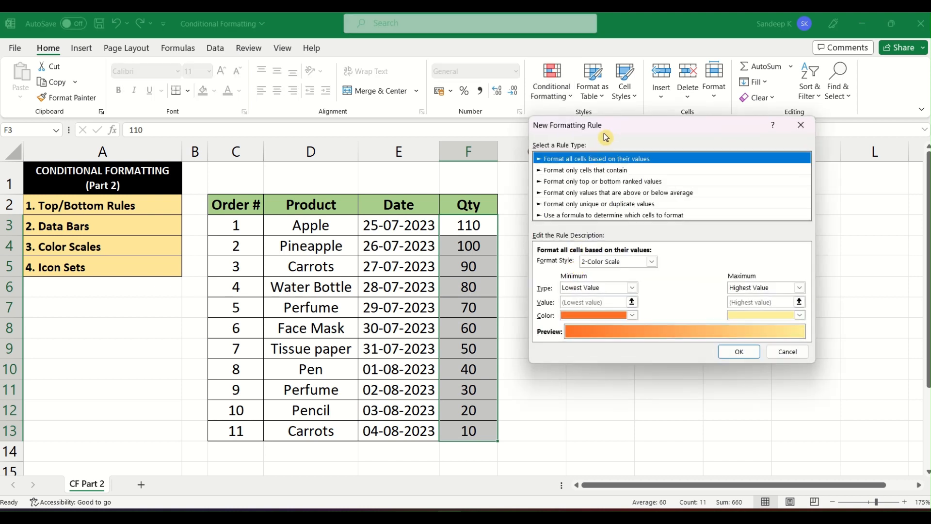
drag(626, 125, 626, 152)
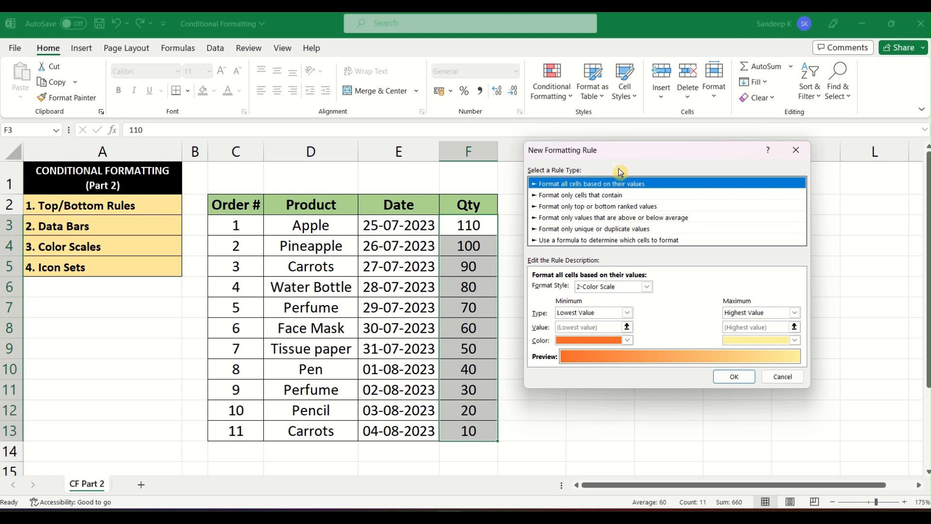
click(594, 197)
click(595, 206)
click(596, 218)
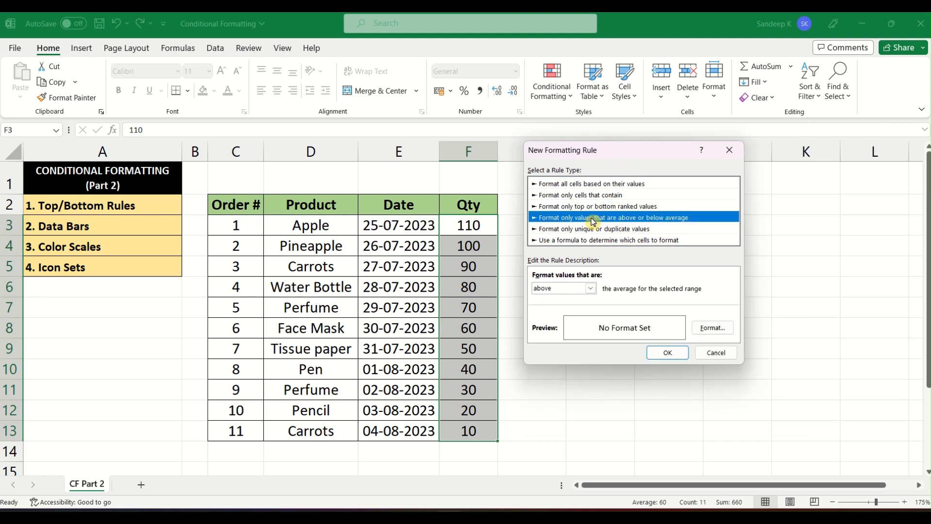
click(714, 353)
Apply a Top 10 Items rule to the Qty values in F3:F13 with count 10 and Light Red Fill with Dark Red Text.
click(552, 84)
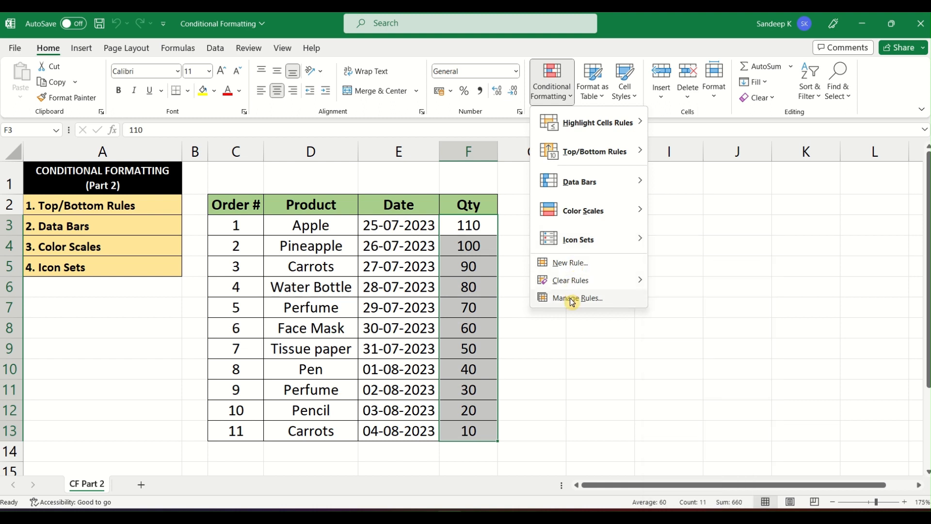
click(471, 228)
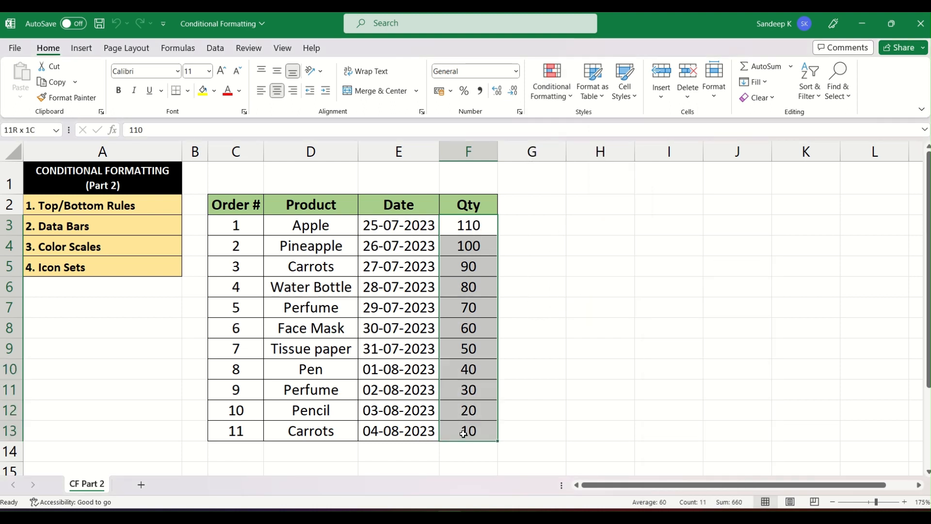
click(568, 90)
mouse_move(594, 151)
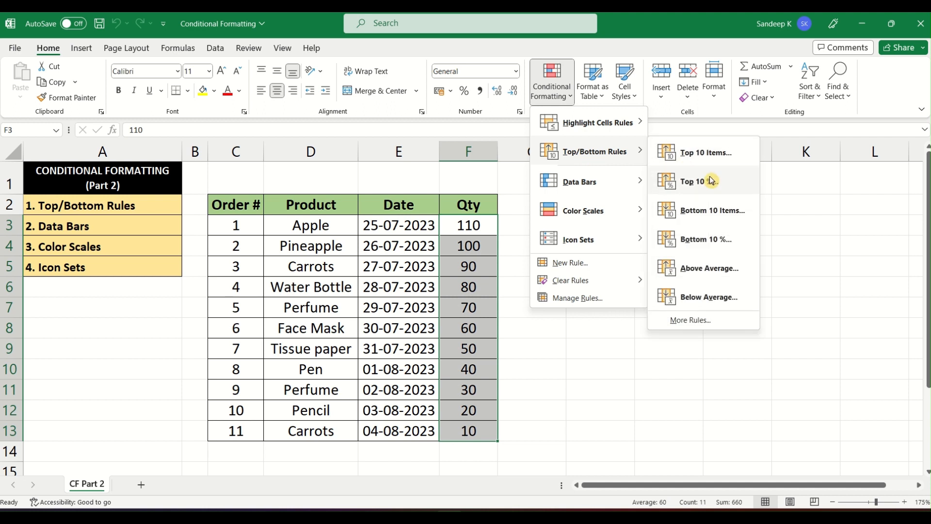
click(704, 154)
click(646, 267)
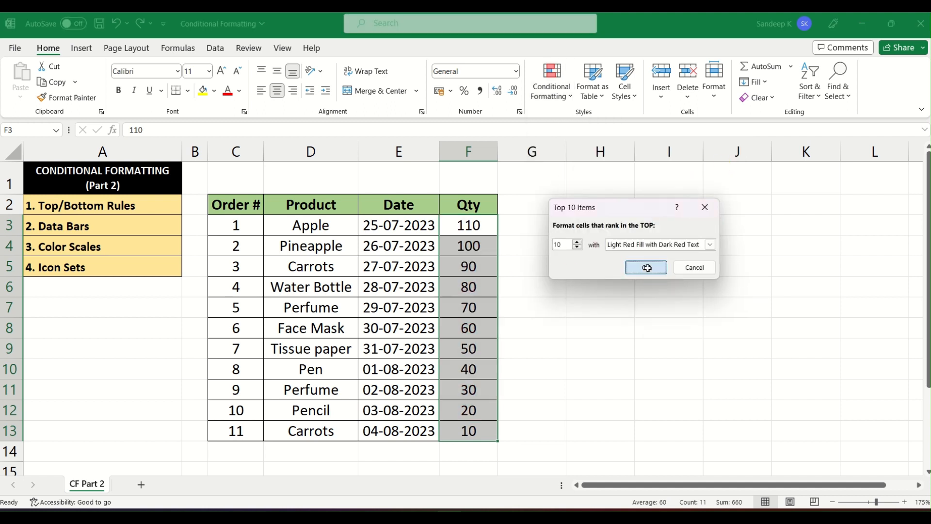
Review the conditional formatting rules on the Qty cells F3:F13 in the Rules Manager, and close it without changes.
click(484, 224)
drag(484, 225, 476, 431)
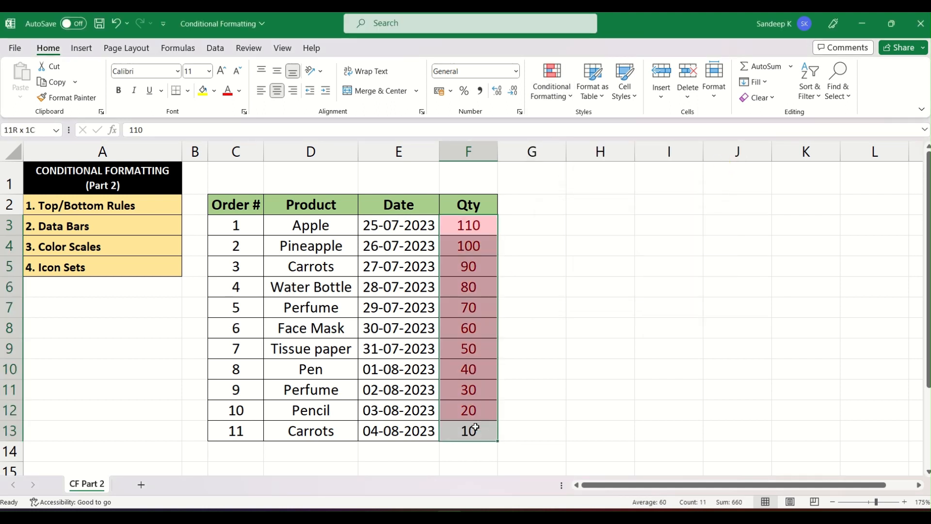
click(565, 88)
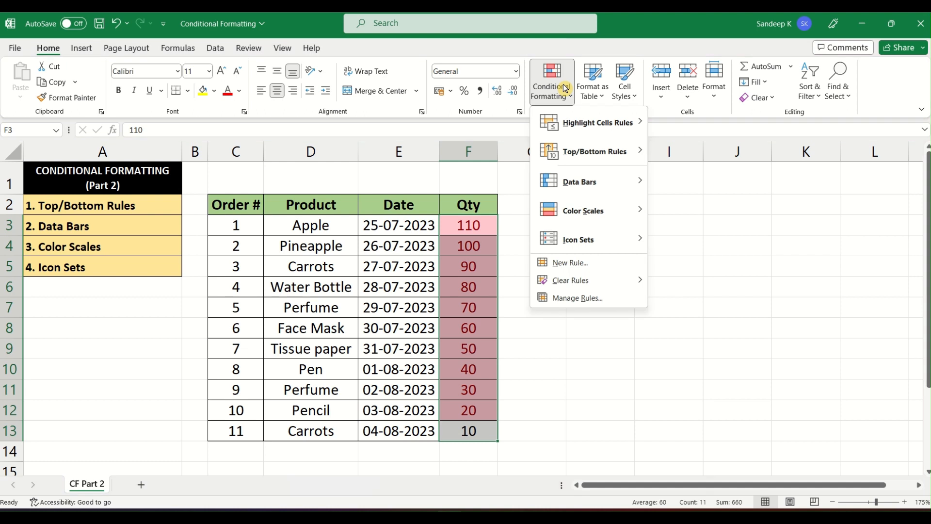
click(582, 298)
drag(651, 183, 713, 188)
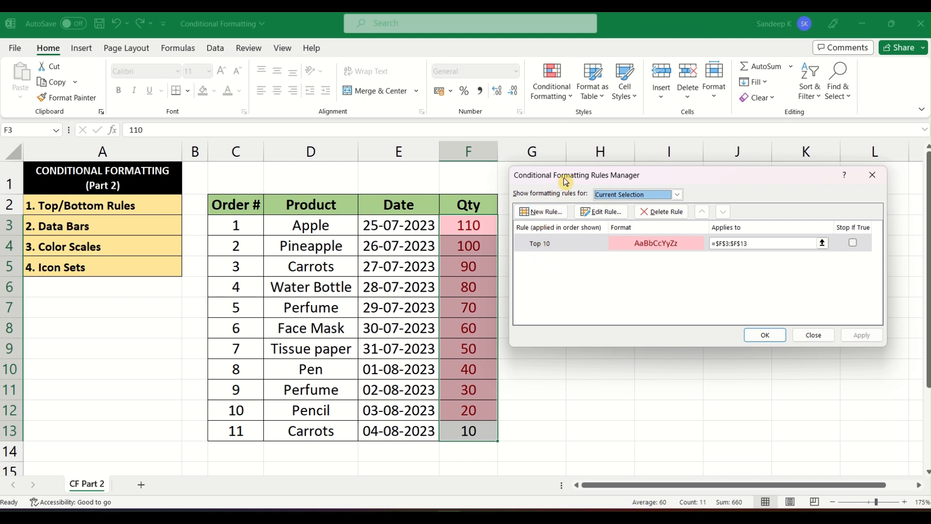
drag(564, 179, 565, 188)
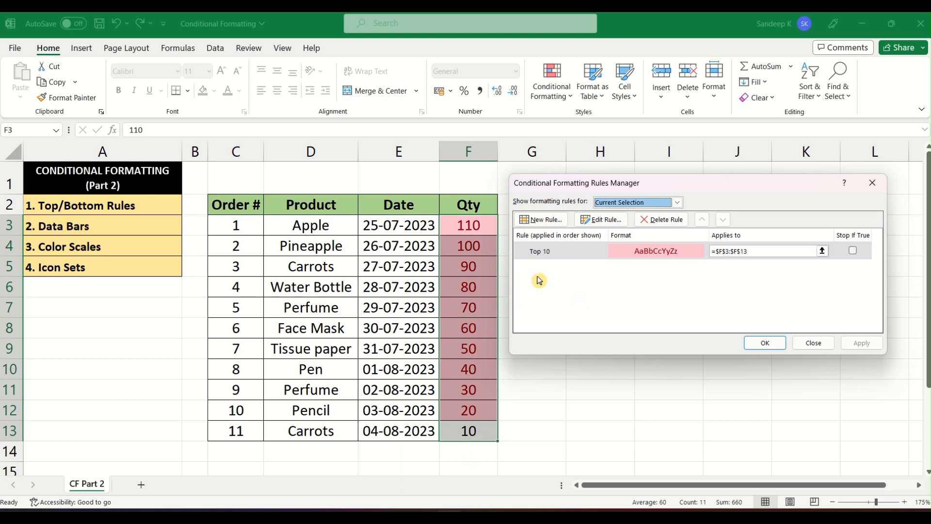
click(799, 343)
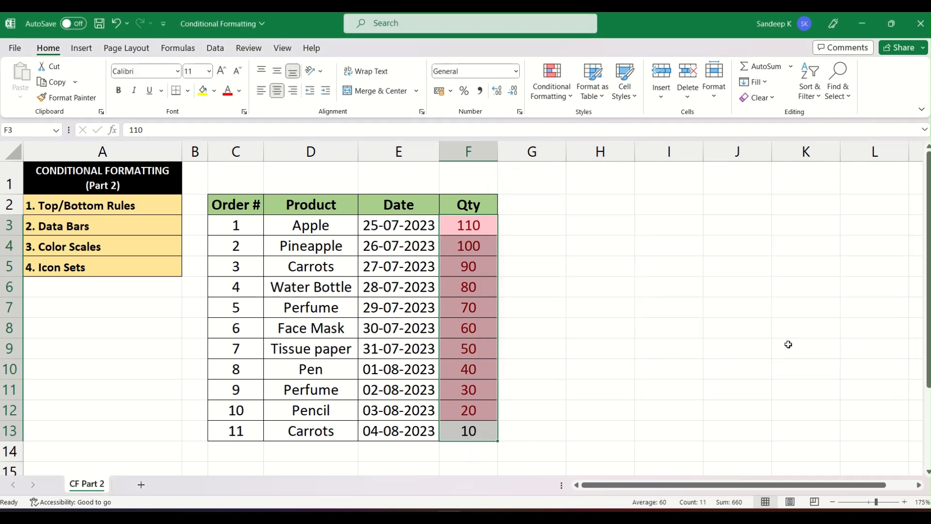